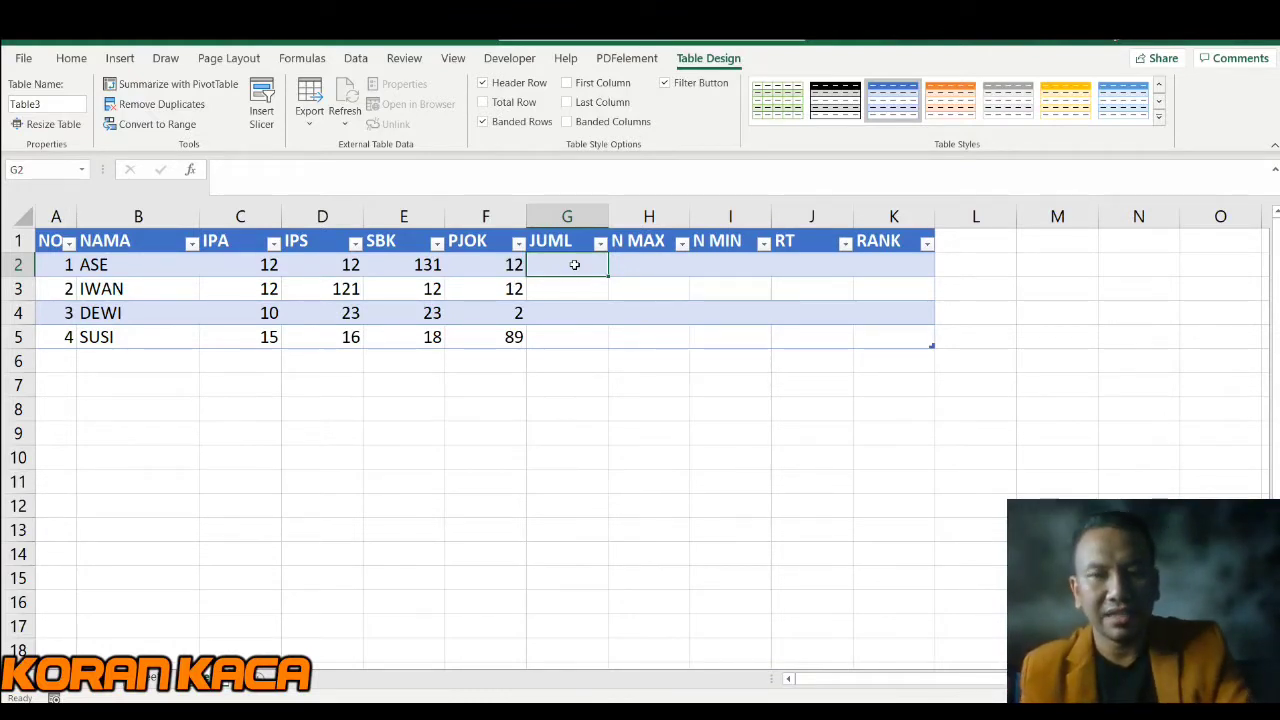
AutoSum IPA through PJOK in G2 so JUML shows 167, 157, 58 and 138
{"action": "key", "text": "alt+equal"}
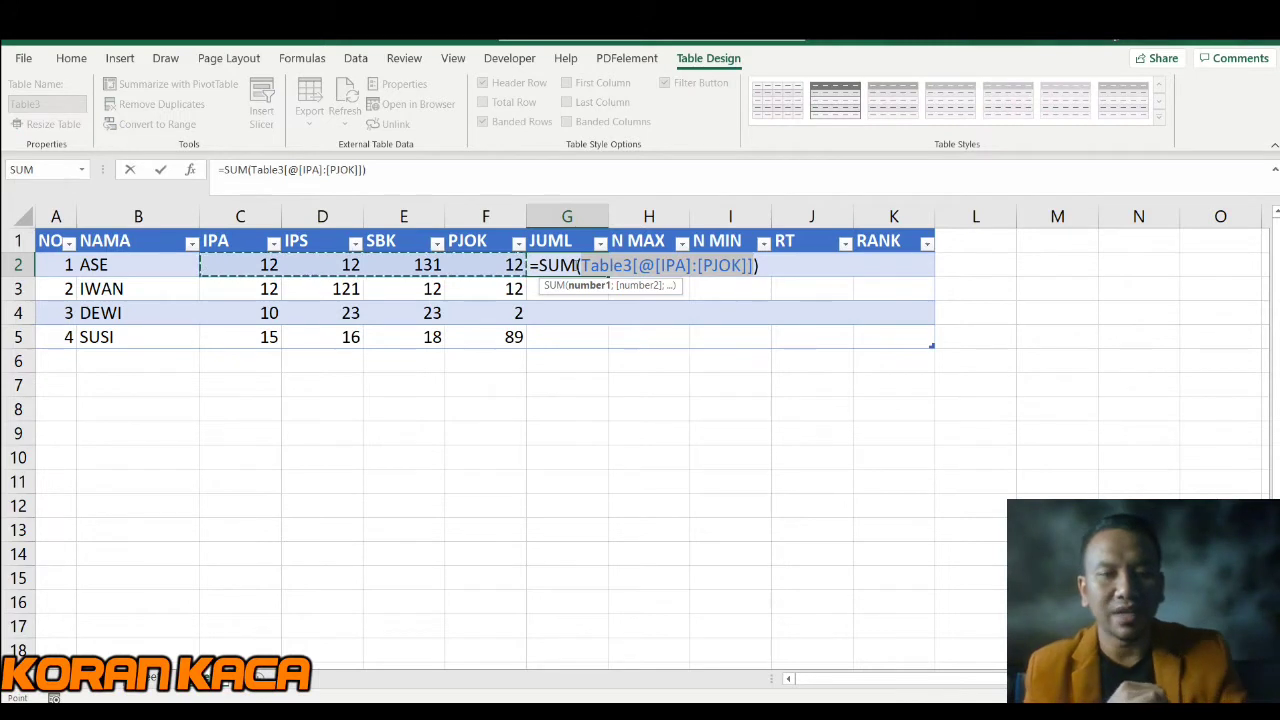
{"action": "key", "text": "Return"}
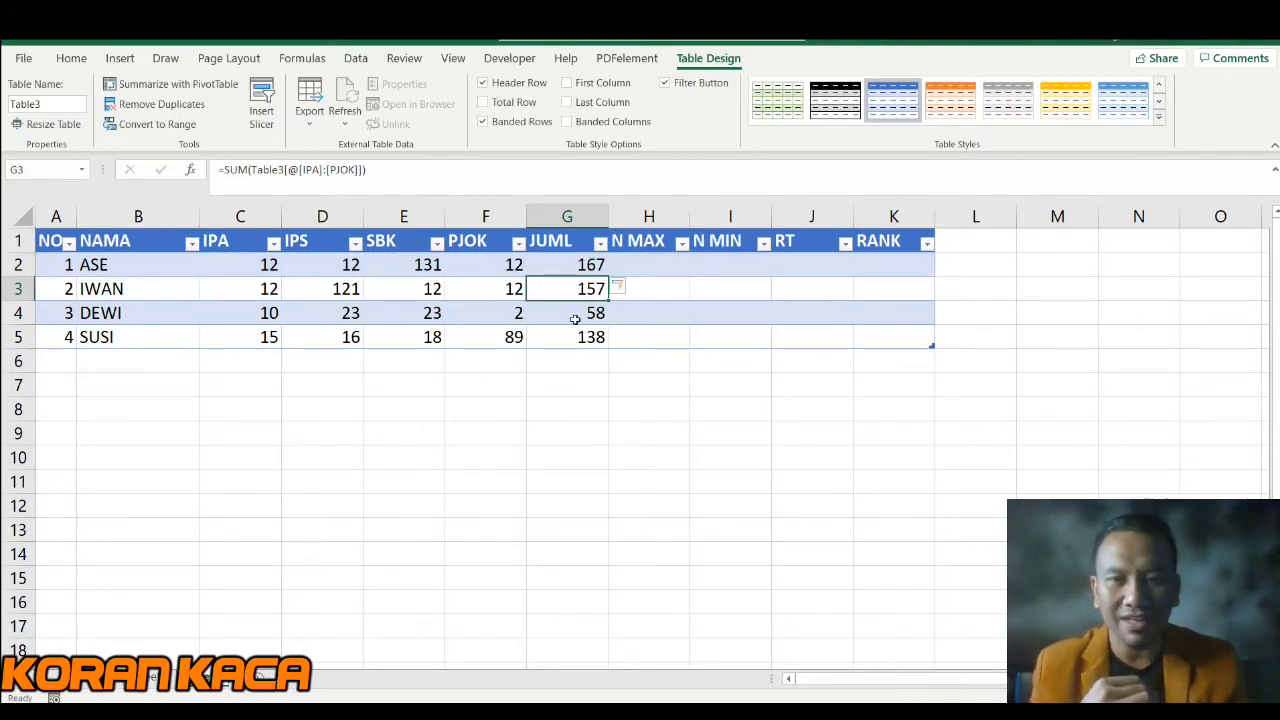
{"action": "left_click", "coordinate": [567, 268]}
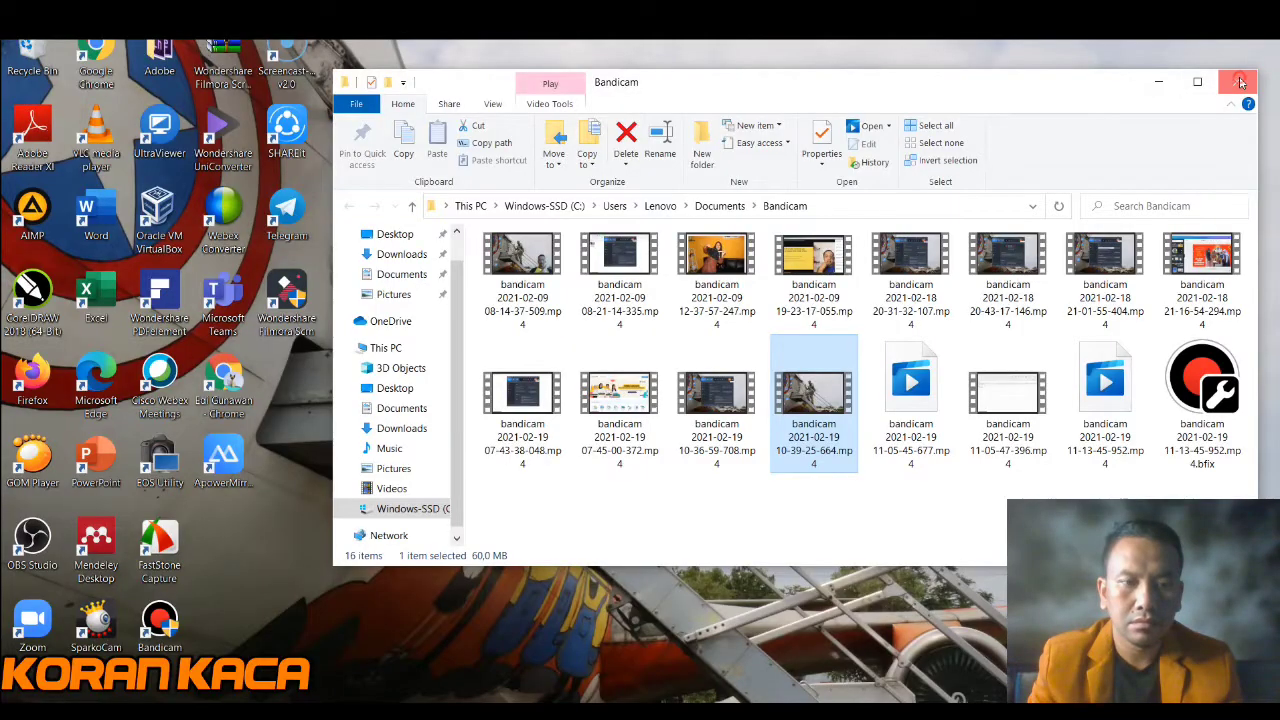
Close the File Explorer window to reveal the desktop
{"action": "left_click", "coordinate": [1238, 82]}
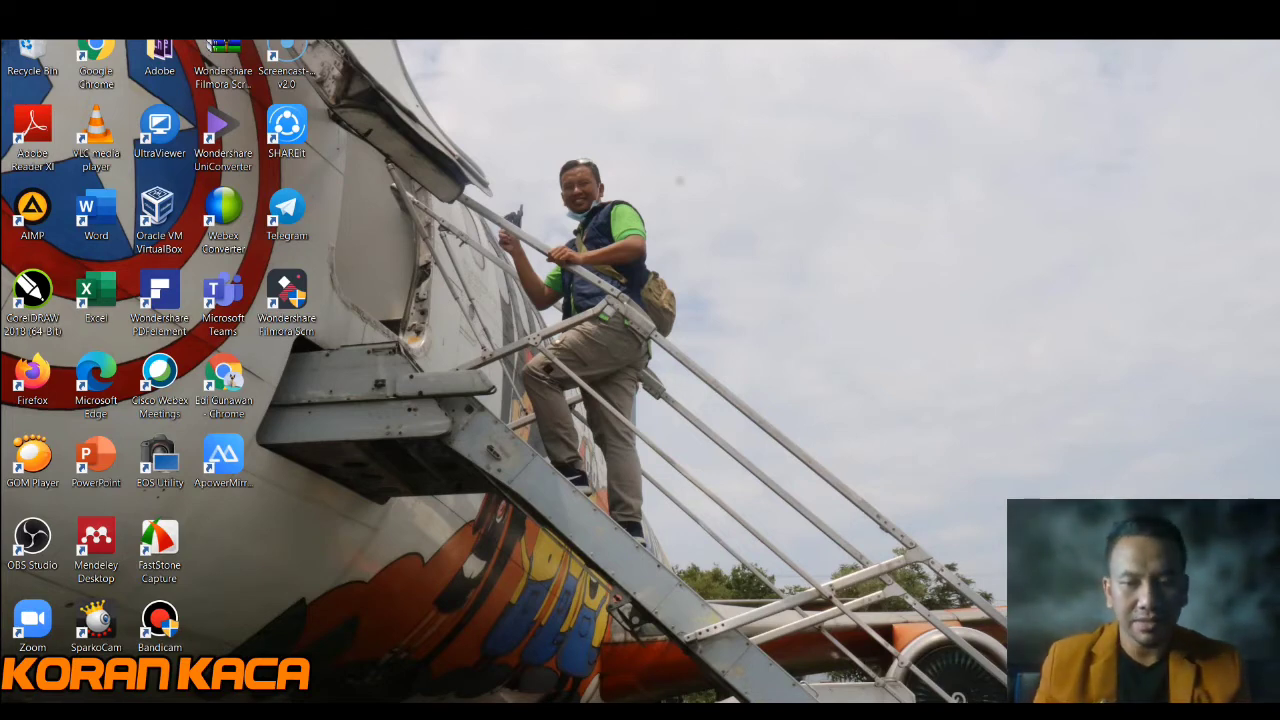
Bring the Book3 score spreadsheet back from the taskbar
{"action": "mouse_move", "coordinate": [681, 712]}
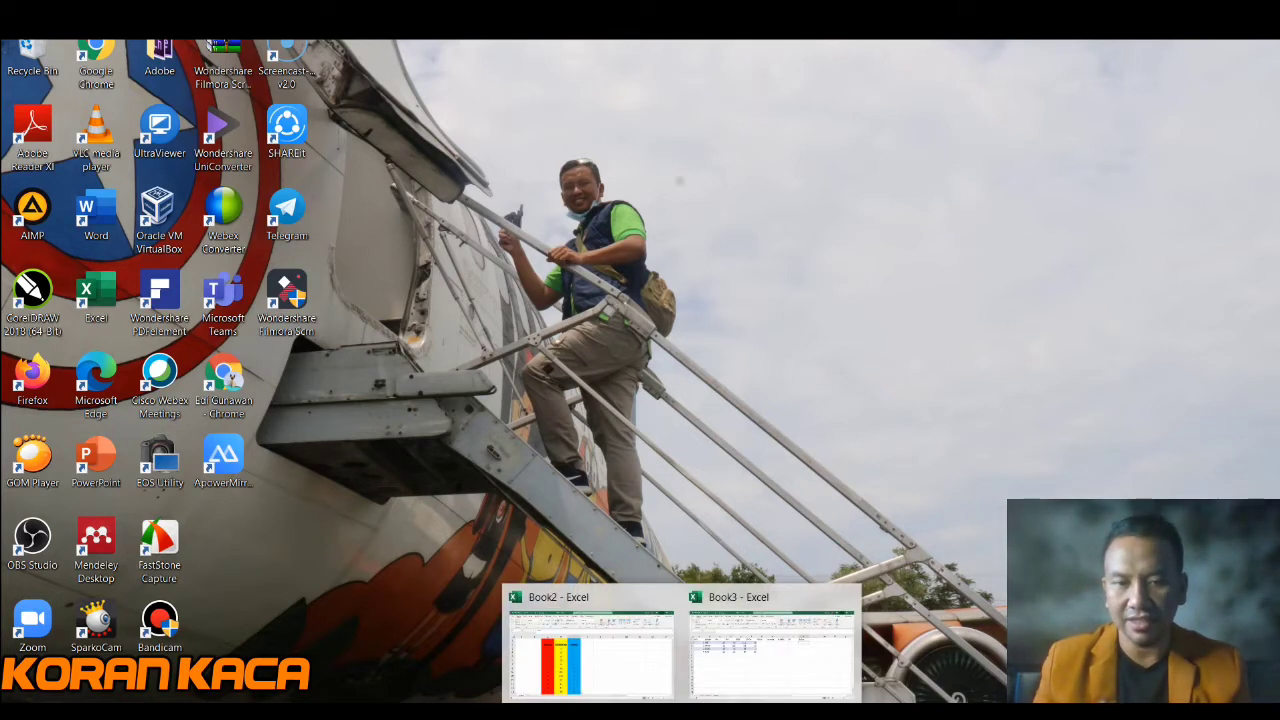
{"action": "left_click", "coordinate": [749, 671]}
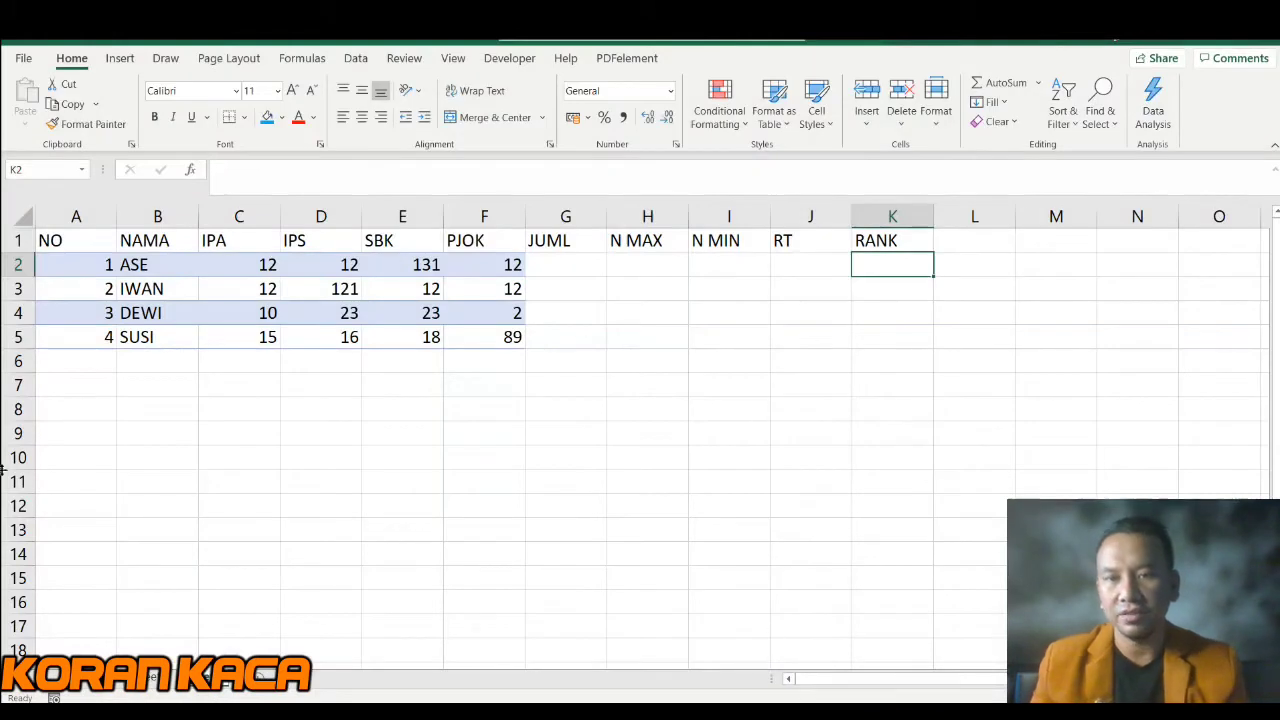
{"action": "left_click", "coordinate": [457, 502]}
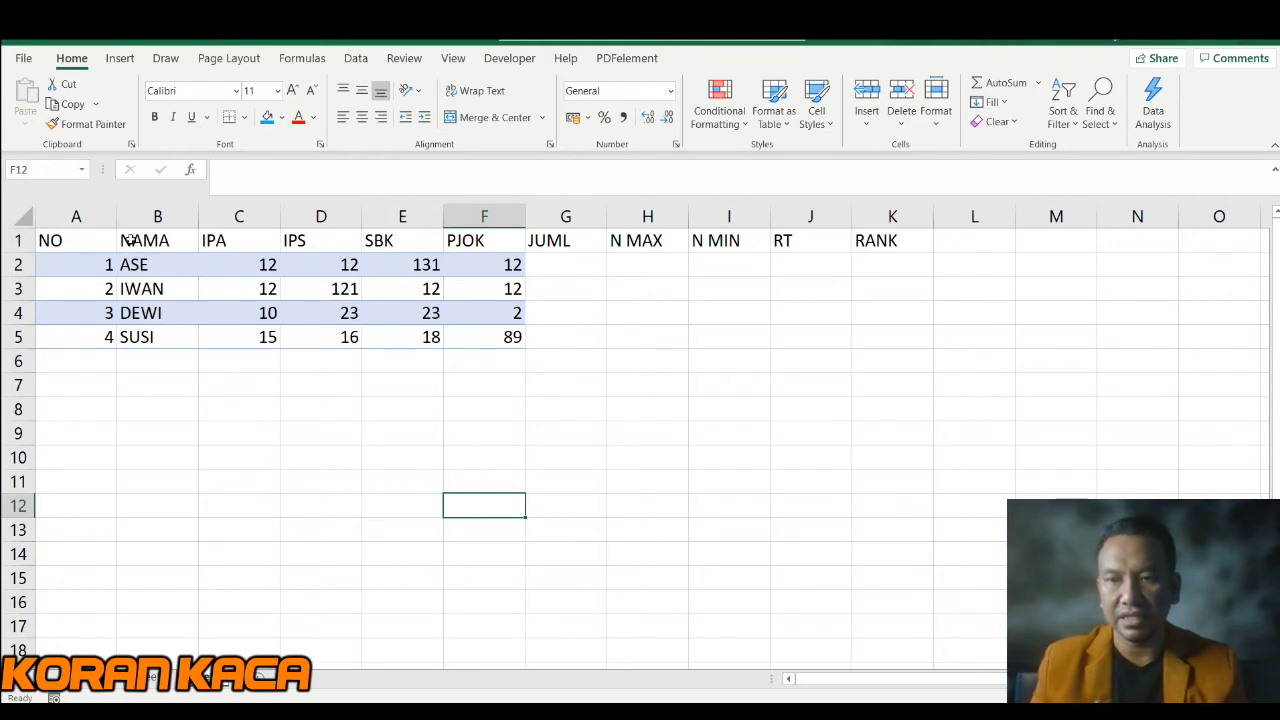
Autofit the NO column to its contents and widen the NAMA column, then select A1
{"action": "double_click", "coordinate": [117, 216]}
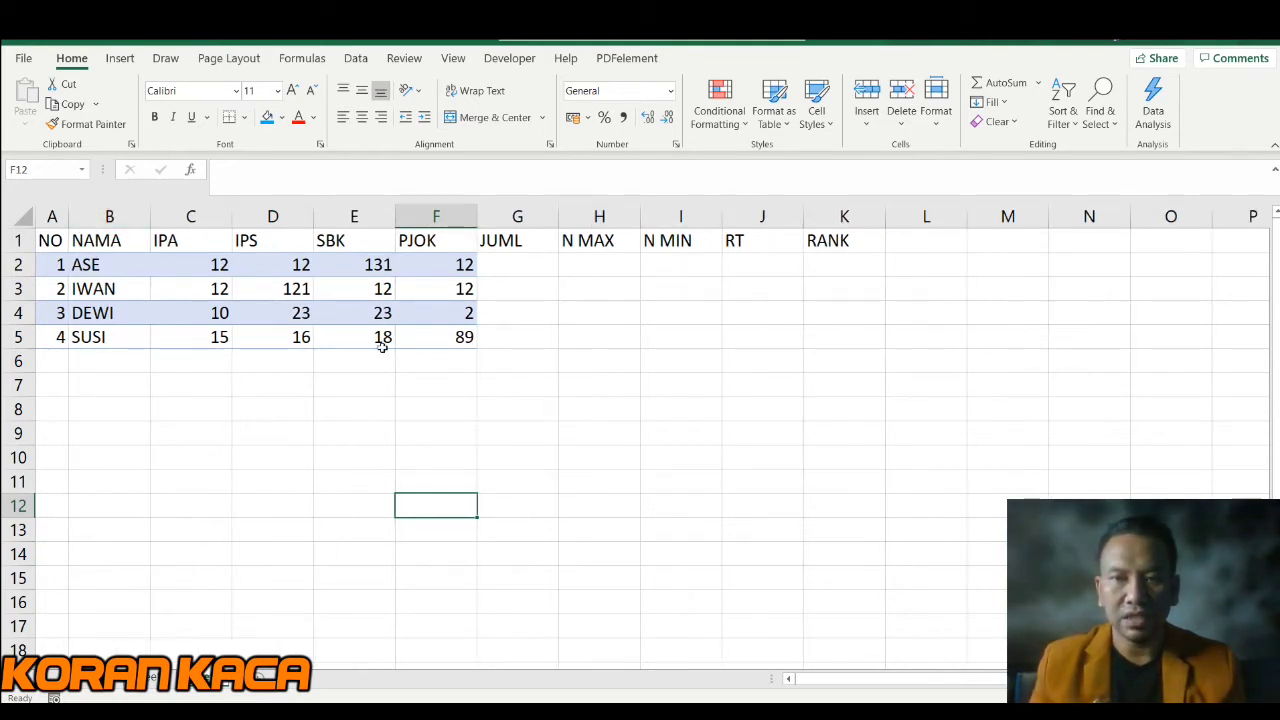
{"action": "left_click_drag", "start_coordinate": [155, 225], "coordinate": [188, 219]}
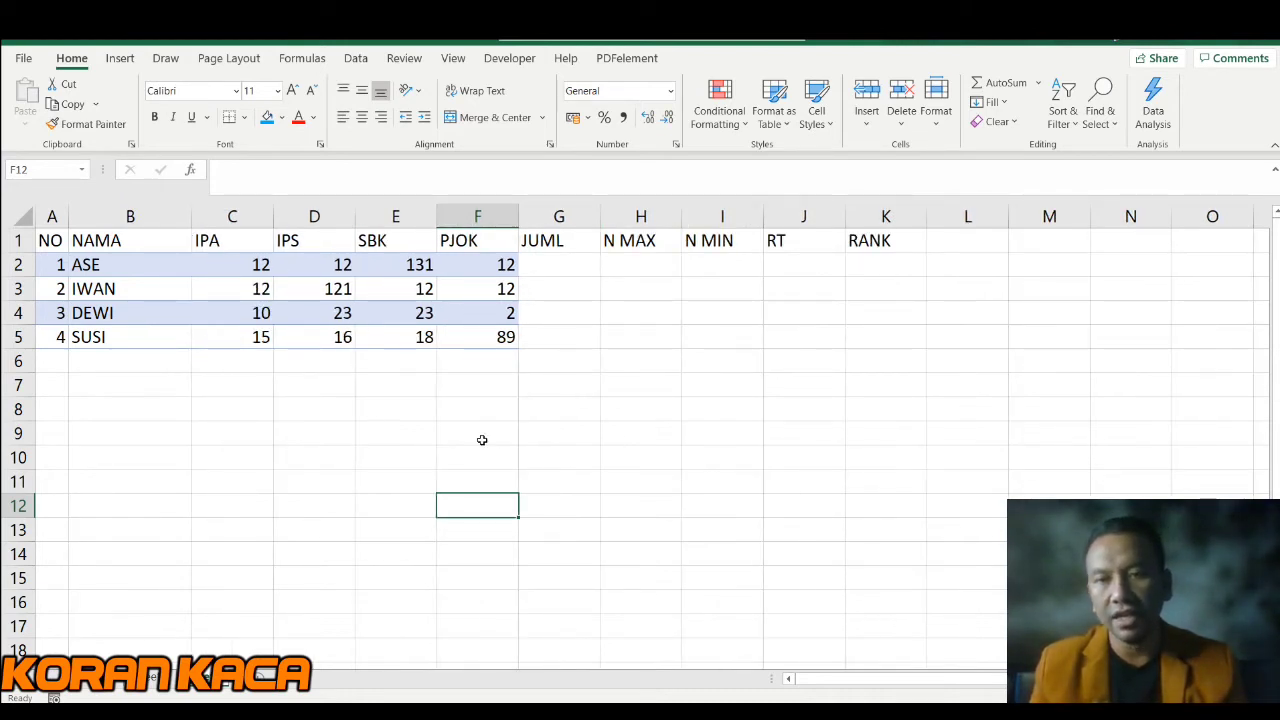
{"action": "left_click", "coordinate": [565, 454]}
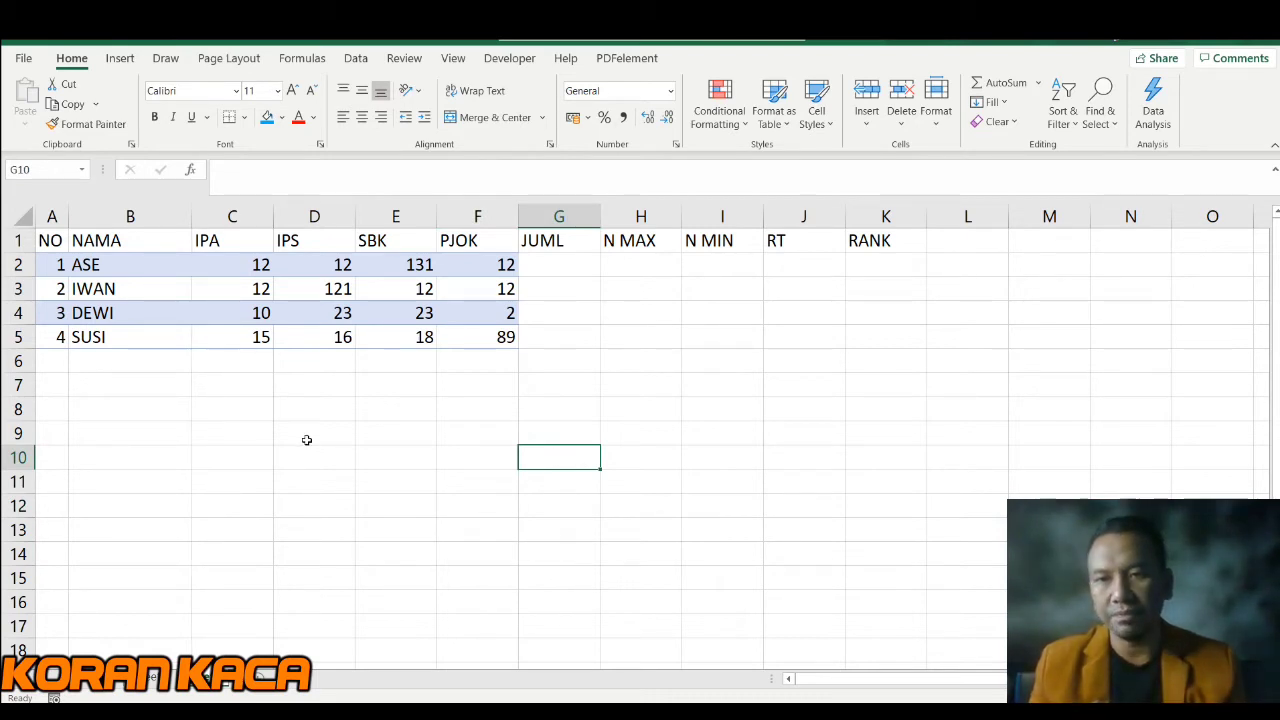
{"action": "left_click", "coordinate": [53, 243]}
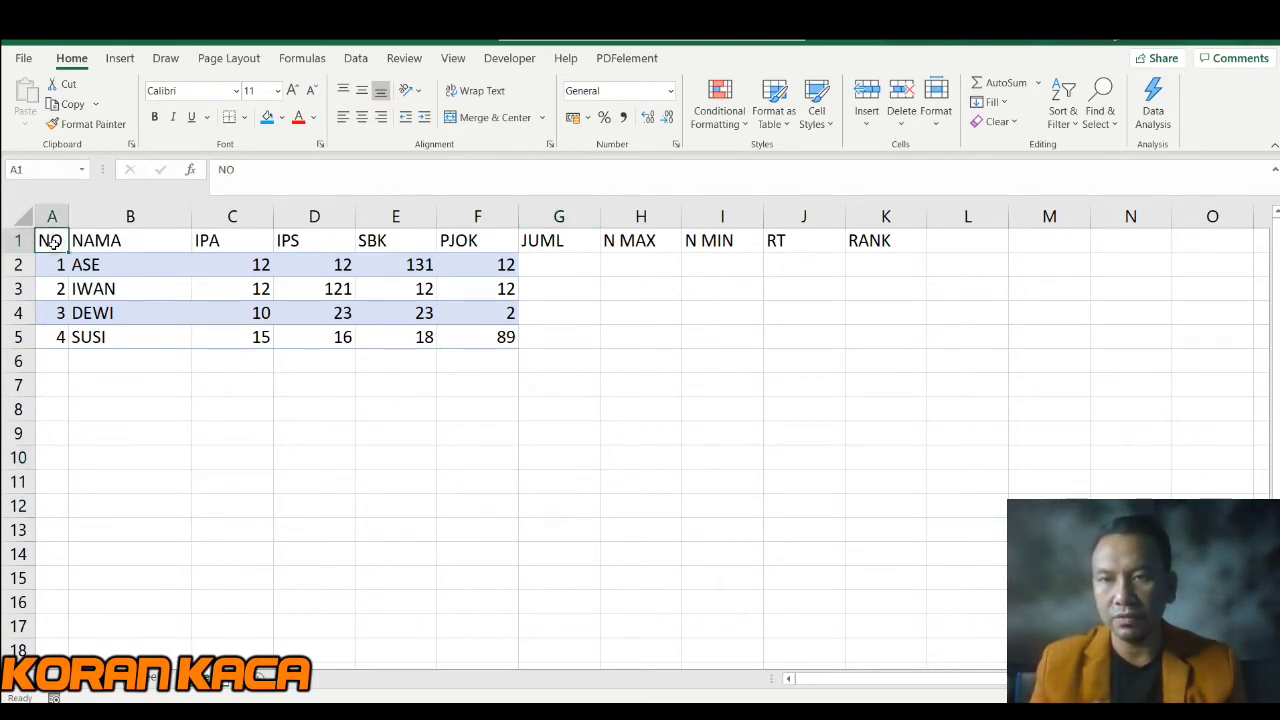
Turn A1:K5 into Table3 with headers, giving a blue banded style with filter buttons
{"action": "left_click", "coordinate": [119, 60]}
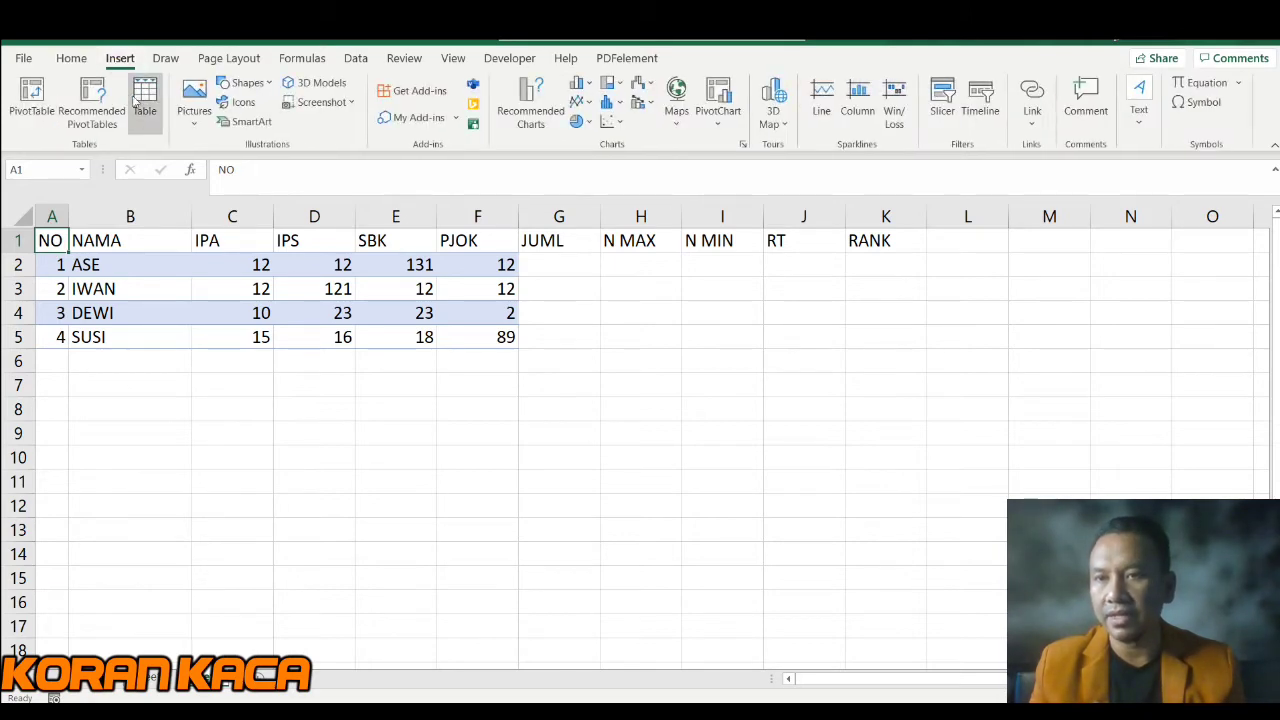
{"action": "left_click", "coordinate": [145, 100]}
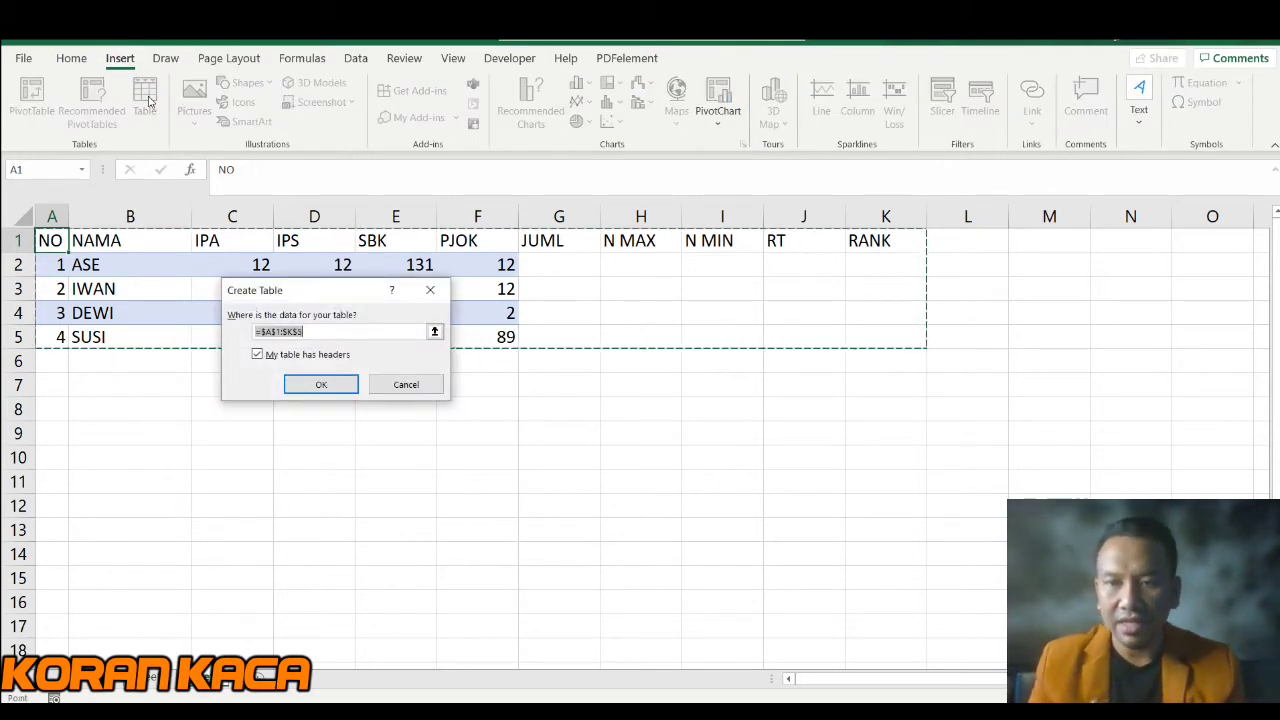
{"action": "left_click", "coordinate": [338, 384]}
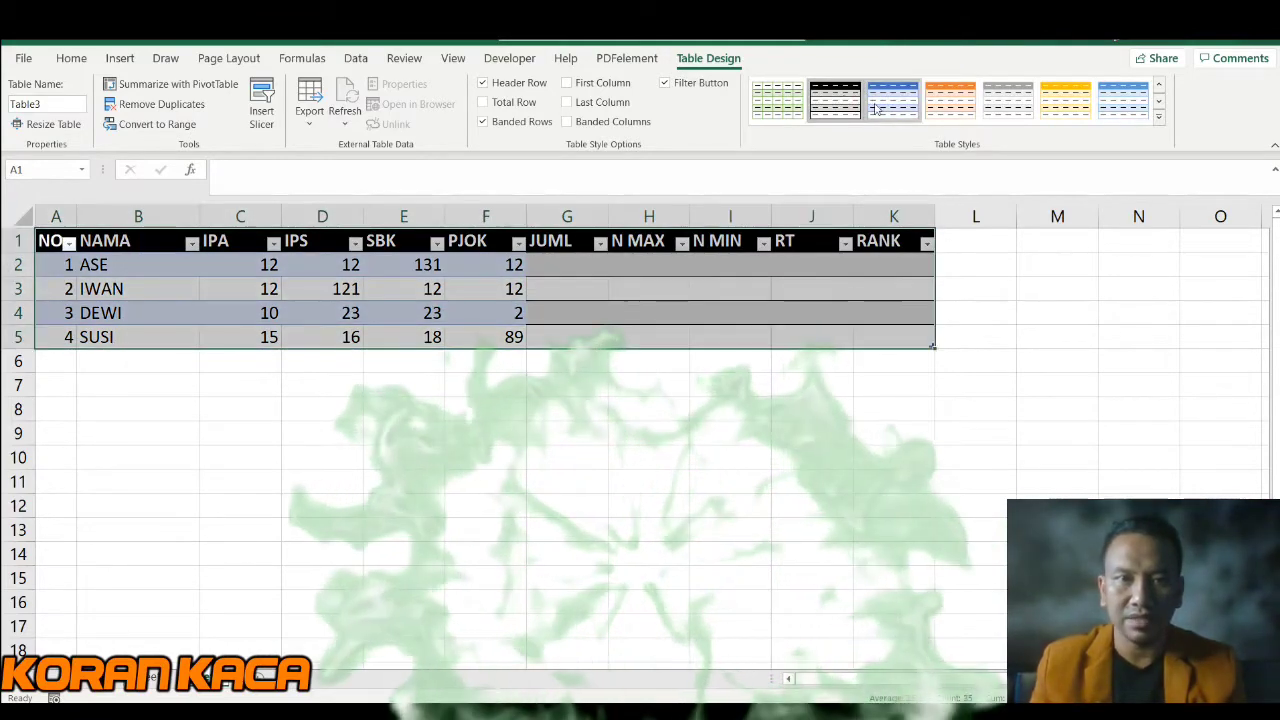
{"action": "left_click", "coordinate": [680, 392]}
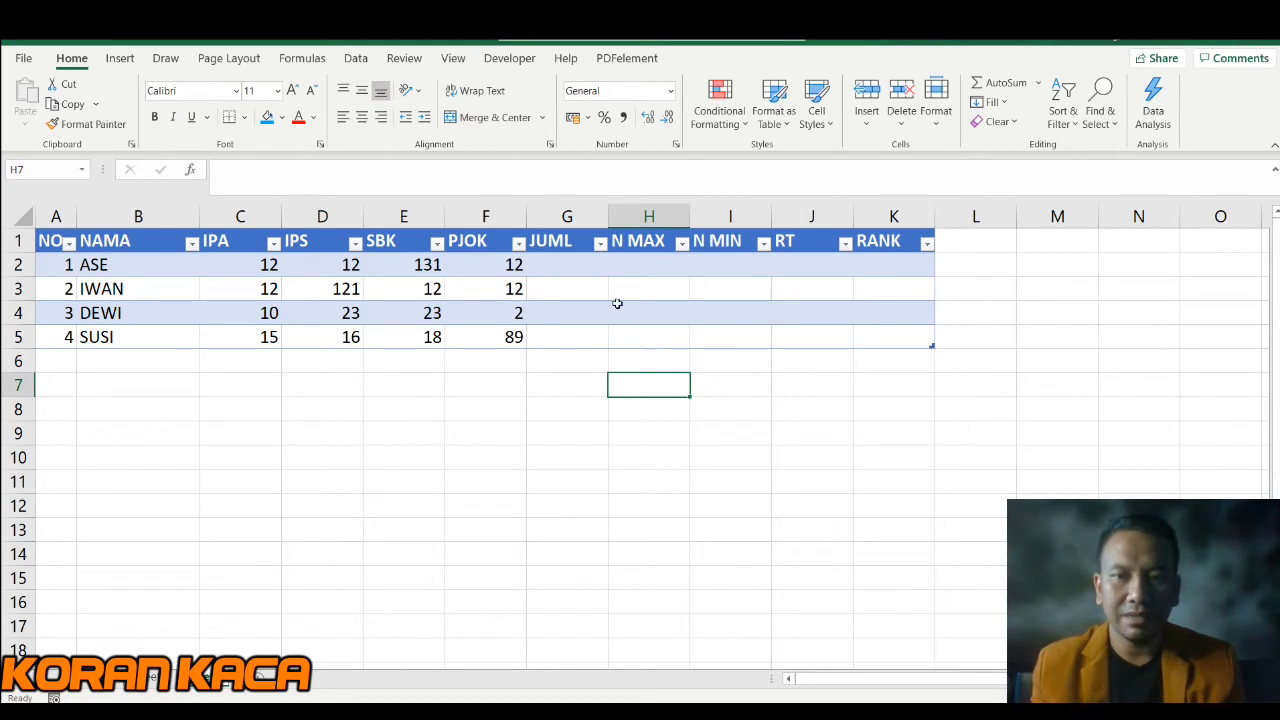
Fill the JUML column with =SUM(Table3[@[IPA]:[PJOK]]), totalling 167, 157, 58 and 138
{"action": "left_click", "coordinate": [575, 264]}
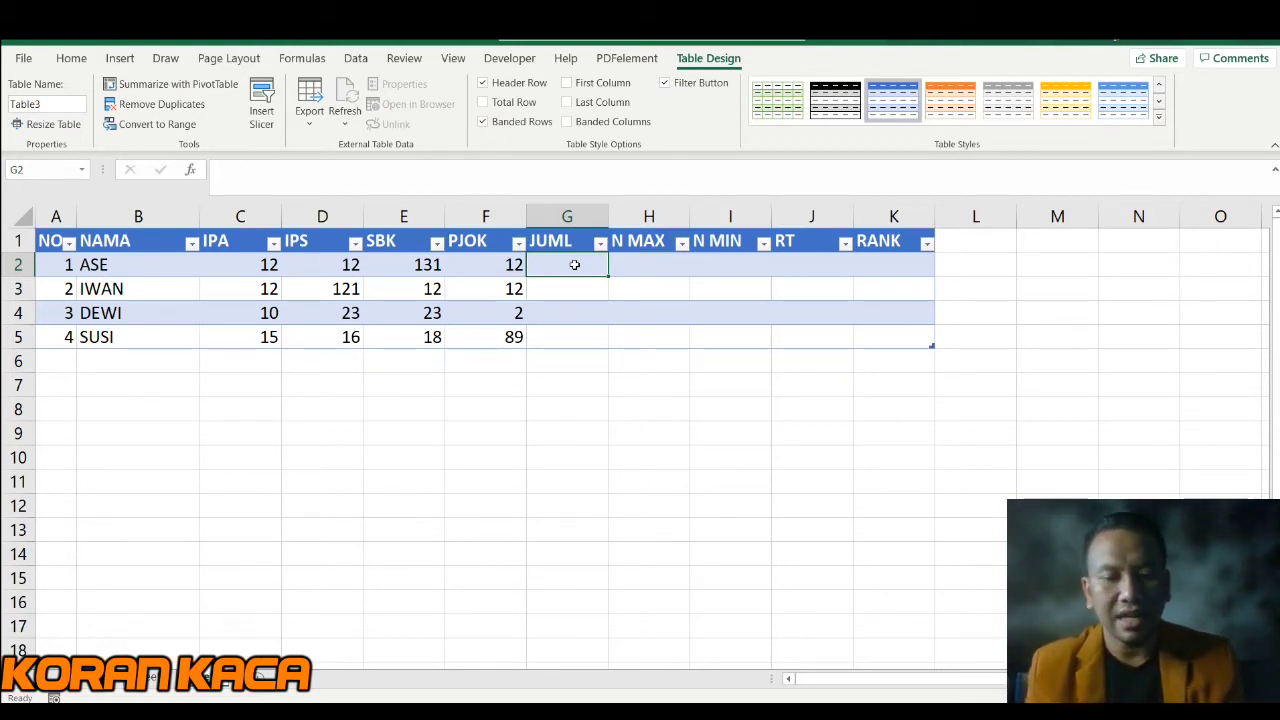
{"action": "key", "text": "alt+equal"}
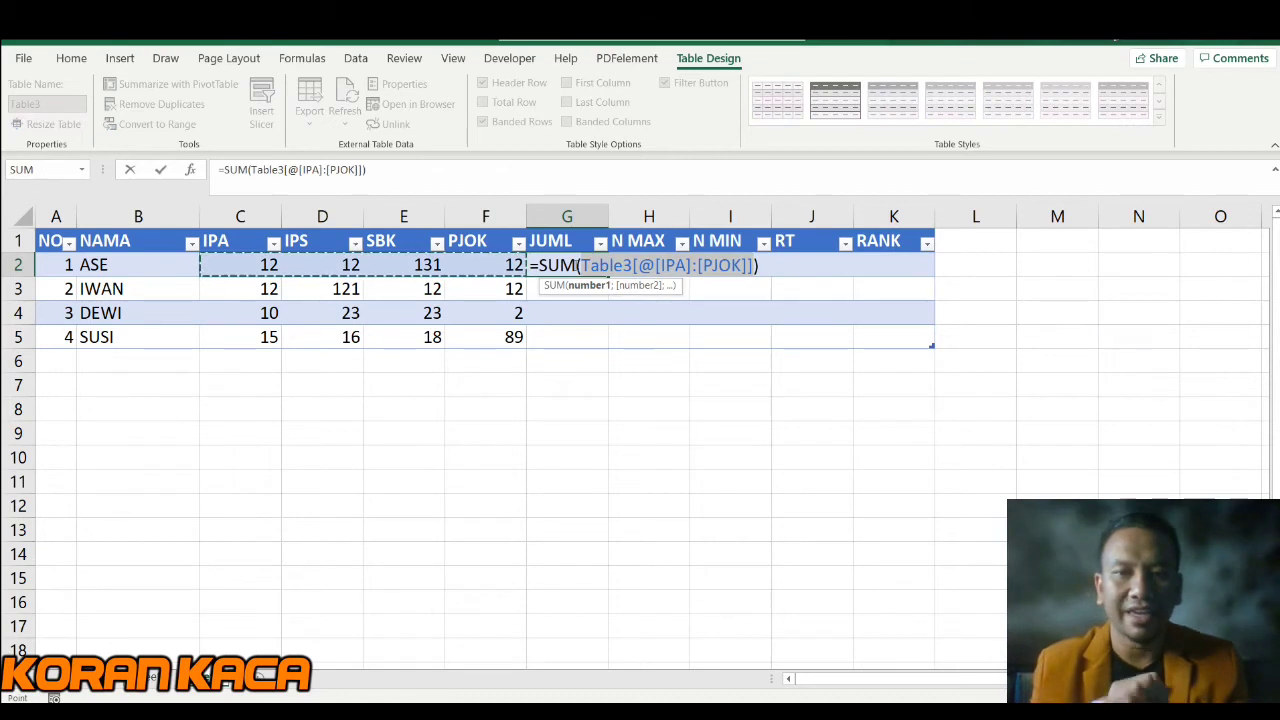
{"action": "key", "text": "Return"}
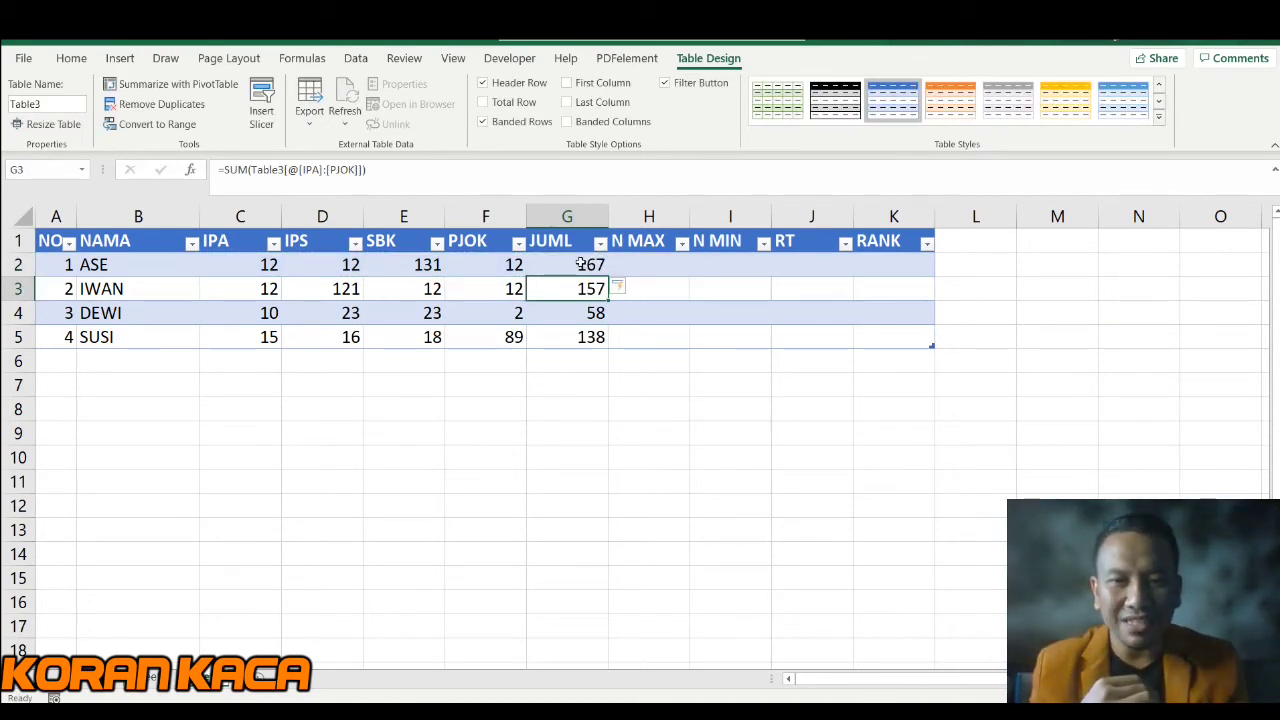
{"action": "left_click", "coordinate": [567, 268]}
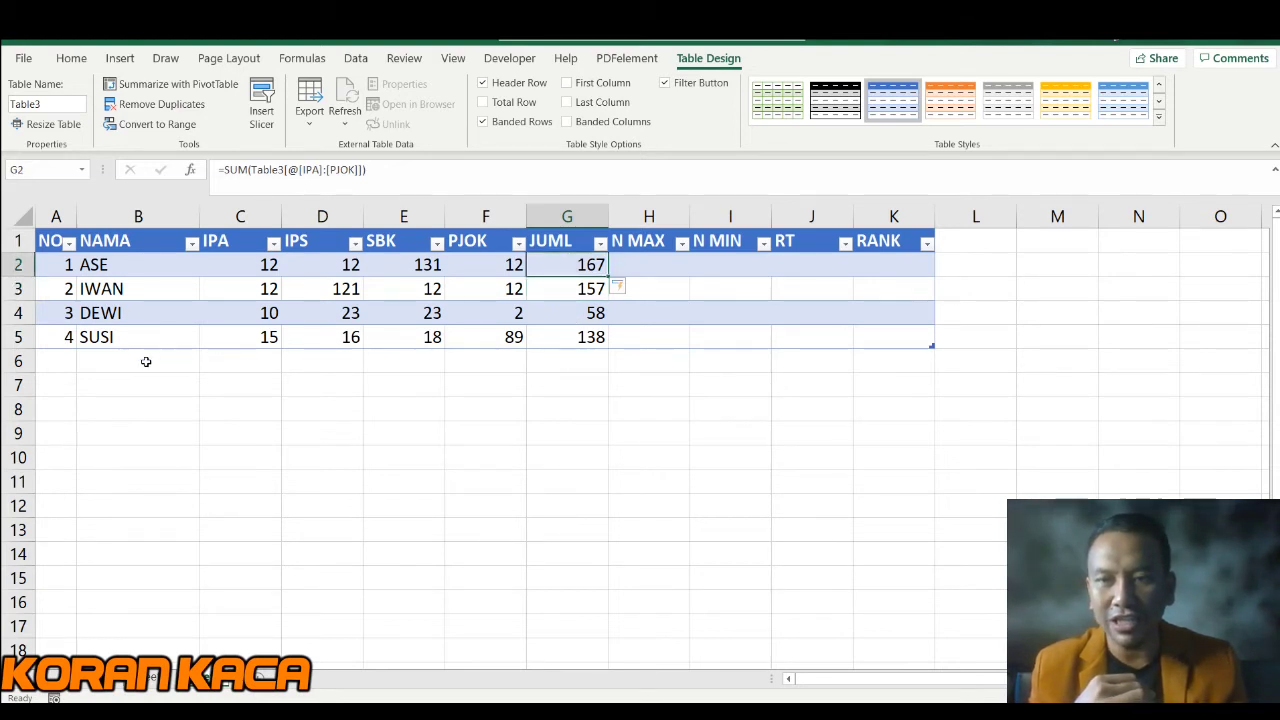
Add student 5, DEDE, in row 6 with scores 14, 15, 16 and 14
{"action": "left_click", "coordinate": [63, 361]}
{"action": "type", "text": "5"}
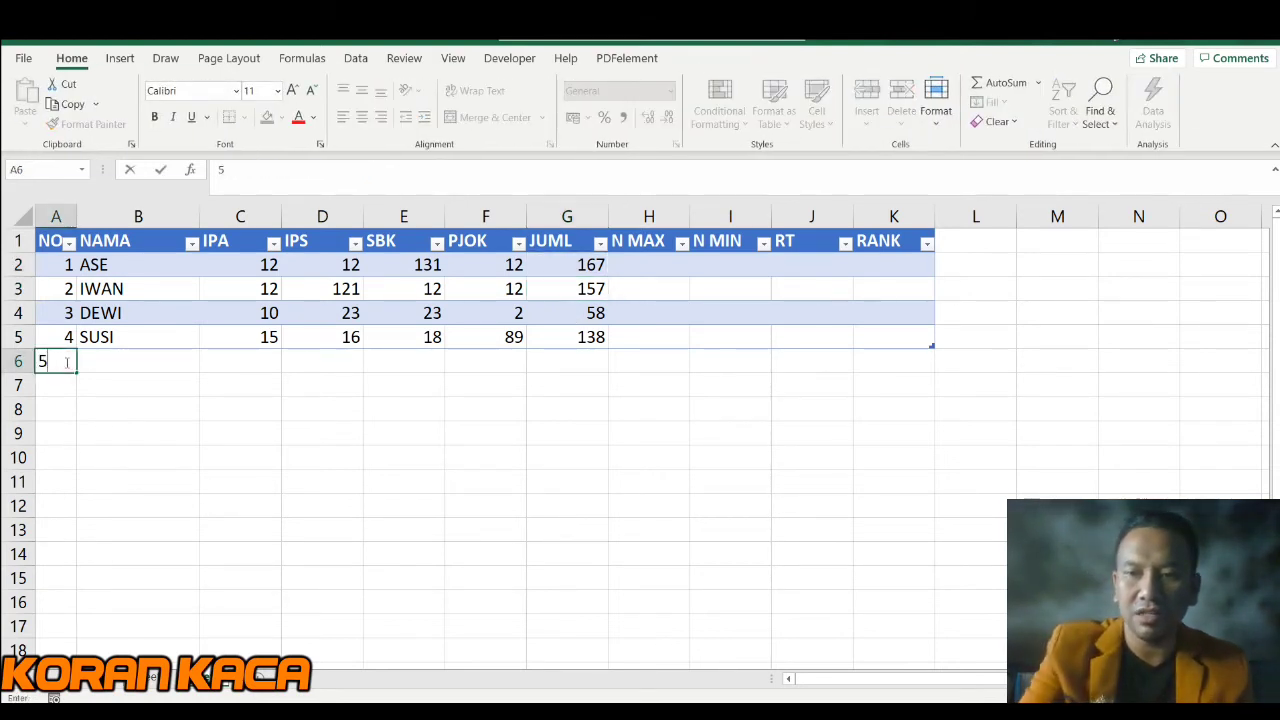
{"action": "left_click", "coordinate": [92, 362]}
{"action": "type", "text": "DEWI"}
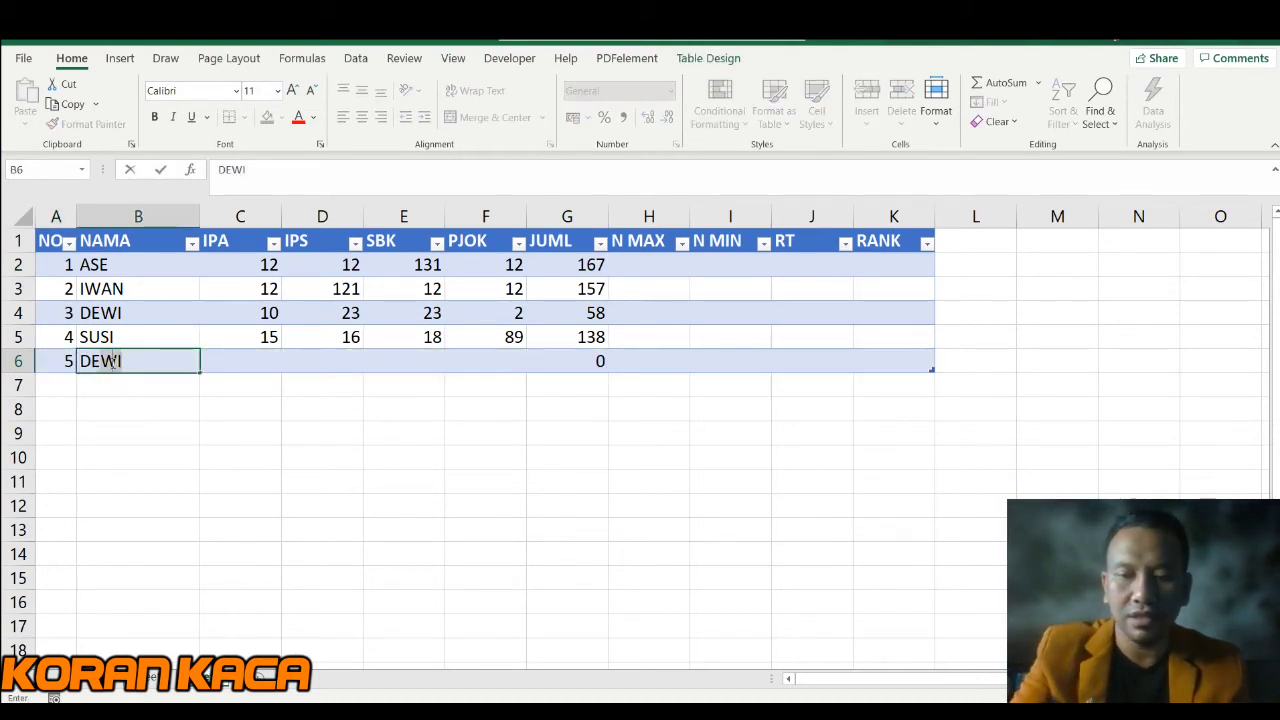
{"action": "type", "text": "DE"}
{"action": "key", "text": "Tab"}
{"action": "type", "text": "14"}
{"action": "key", "text": "Tab"}
{"action": "type", "text": "15"}
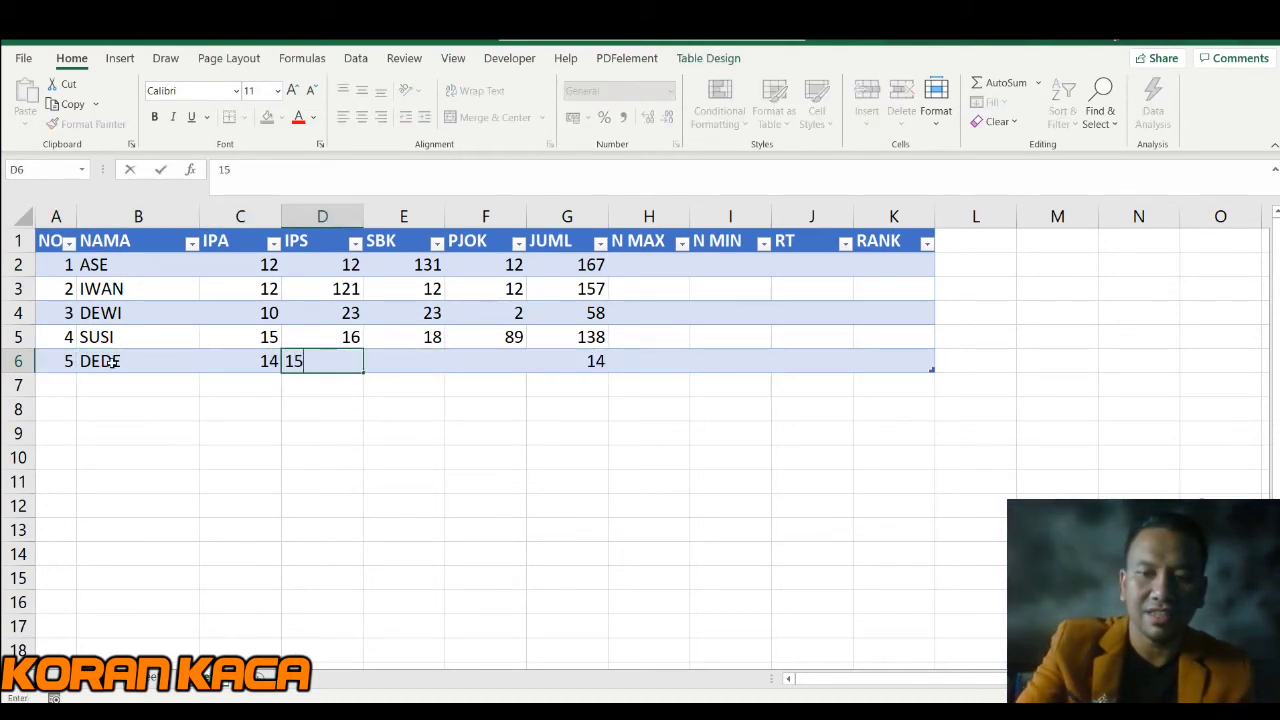
{"action": "key", "text": "Tab"}
{"action": "type", "text": "16"}
{"action": "key", "text": "Tab"}
{"action": "type", "text": "14"}
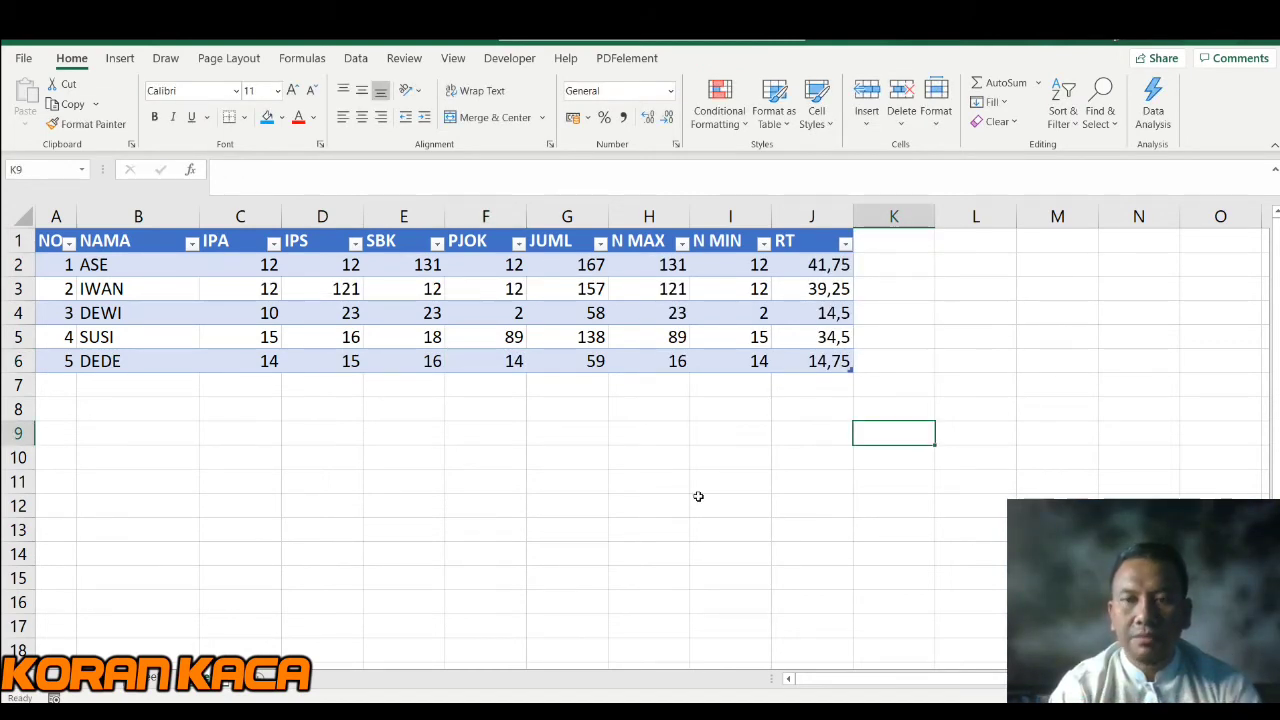
Write the note ALT+= in E9 and enlarge it to 26-point font
{"action": "left_click", "coordinate": [388, 432]}
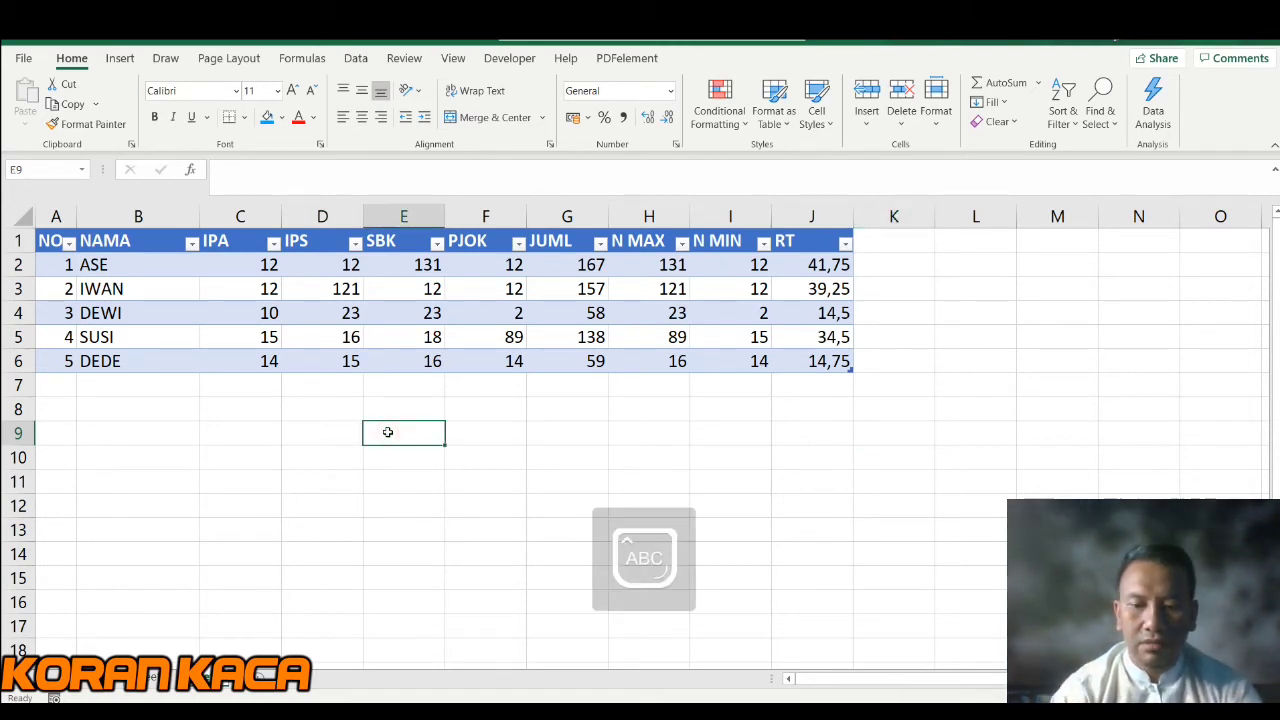
{"action": "type", "text": "ALT+="}
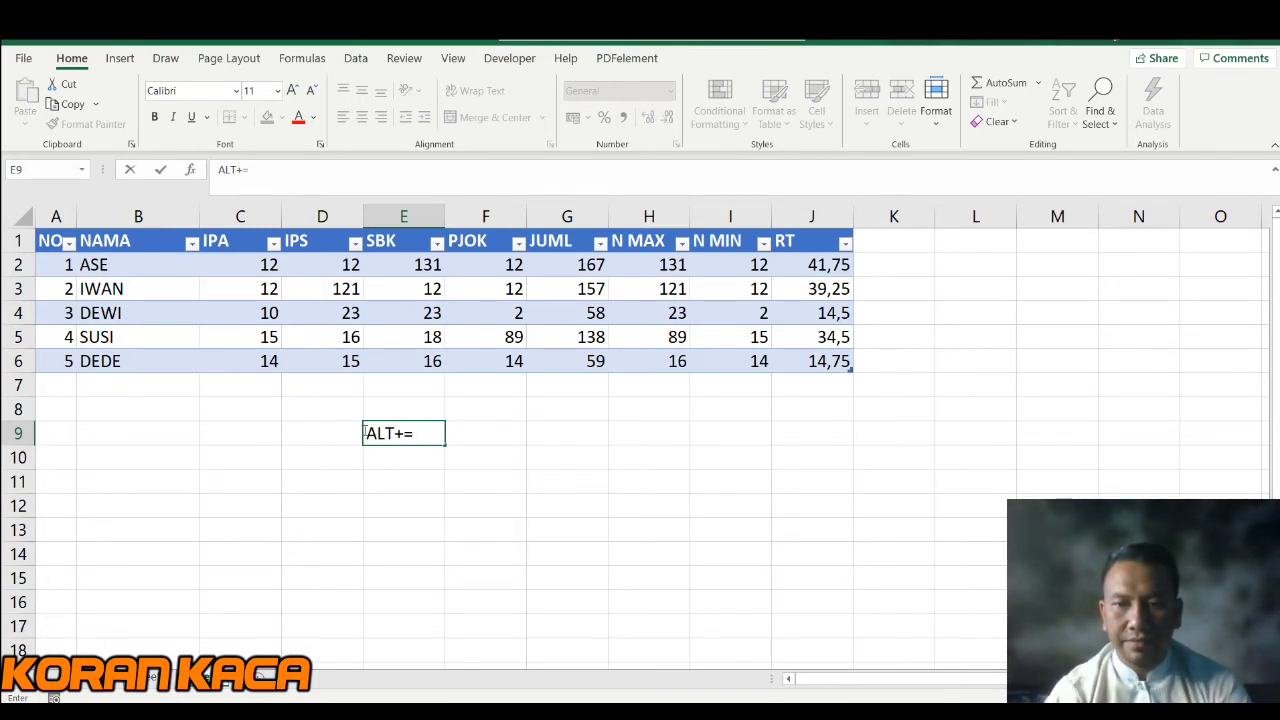
{"action": "key", "text": "shift+Home"}
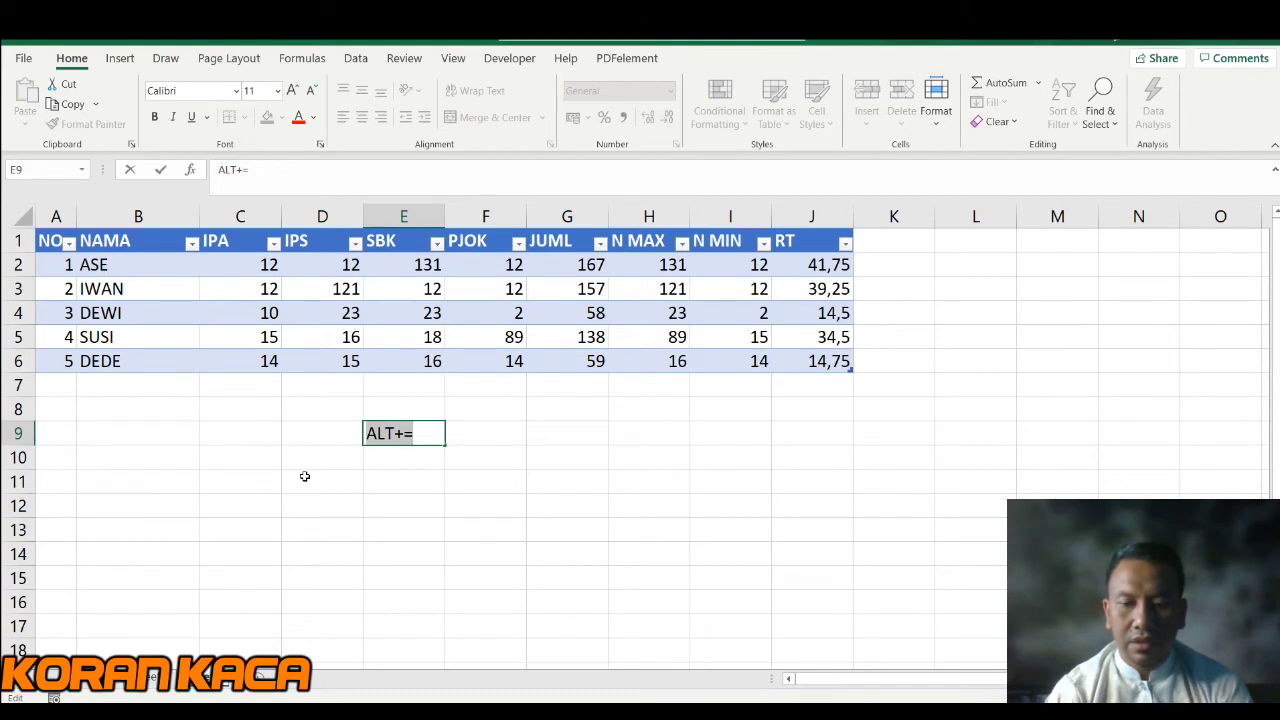
{"action": "left_click", "coordinate": [276, 91]}
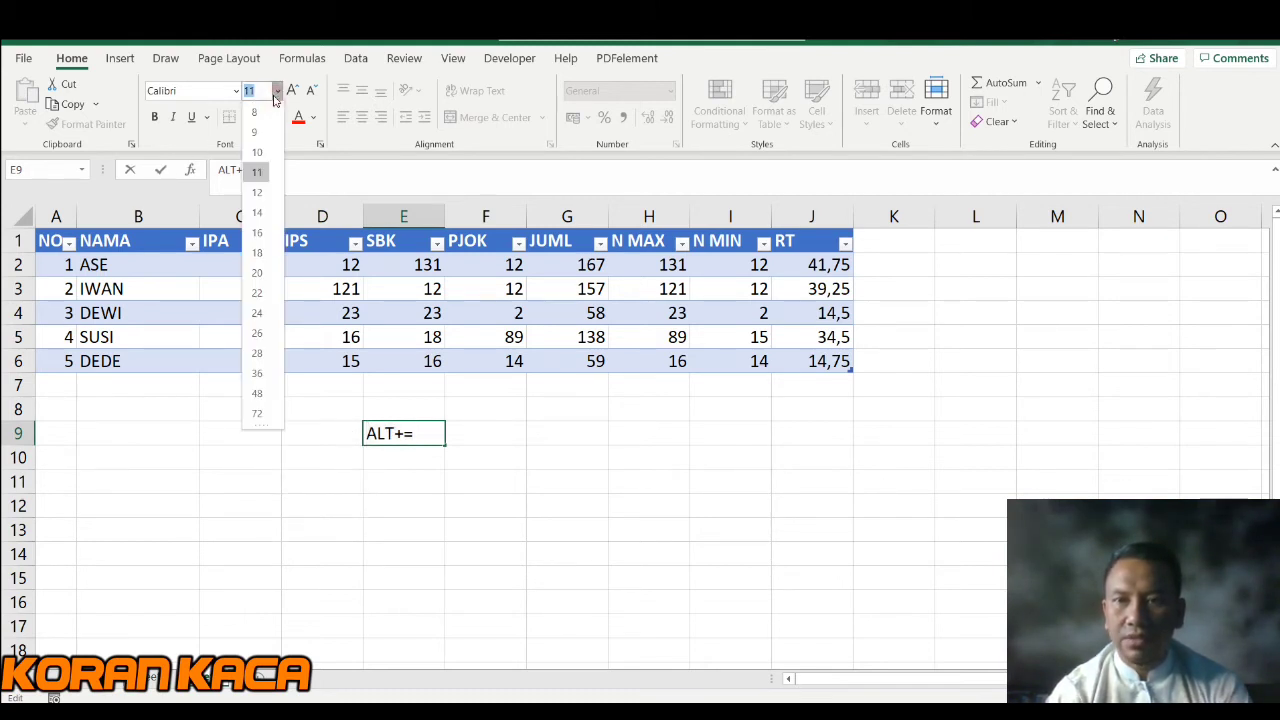
{"action": "left_click", "coordinate": [258, 333]}
{"action": "left_click", "coordinate": [496, 481]}
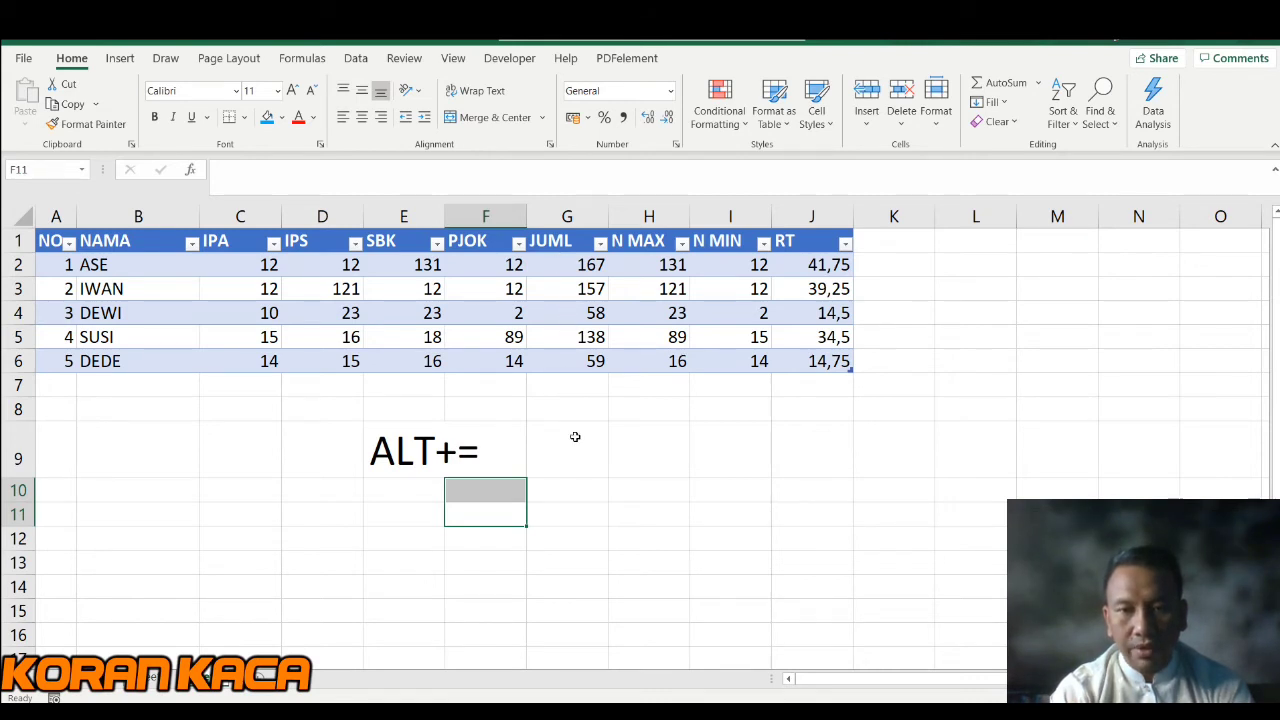
Add student WIWI in row 7 with scores 14, 14, 12 and 1
{"action": "left_click", "coordinate": [166, 386]}
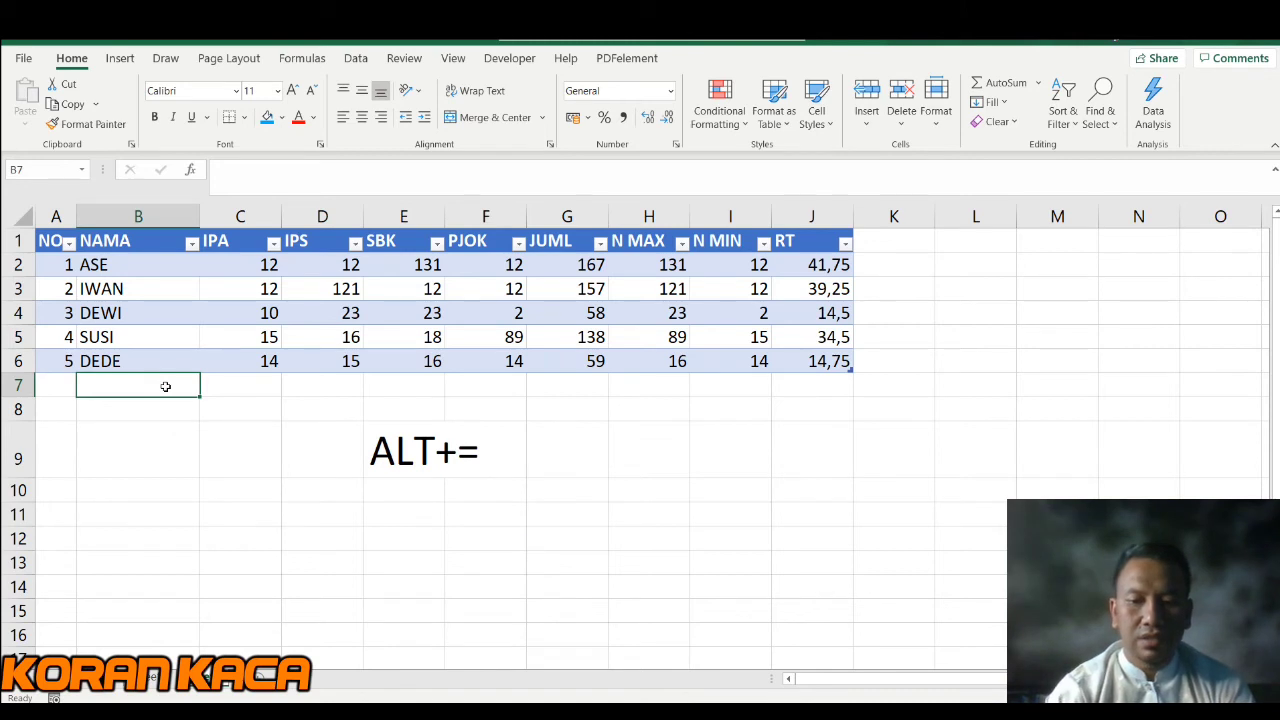
{"action": "type", "text": "WI"}
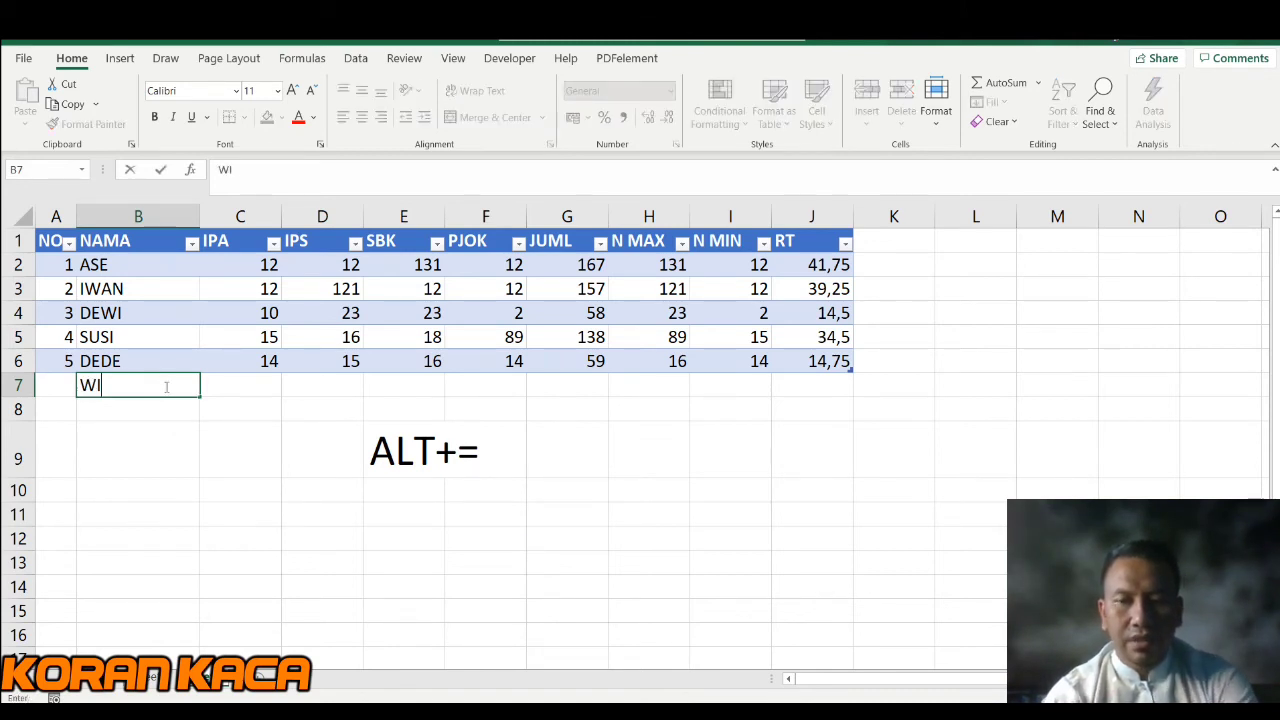
{"action": "type", "text": "WI"}
{"action": "key", "text": "Tab"}
{"action": "type", "text": "14"}
{"action": "key", "text": "Tab"}
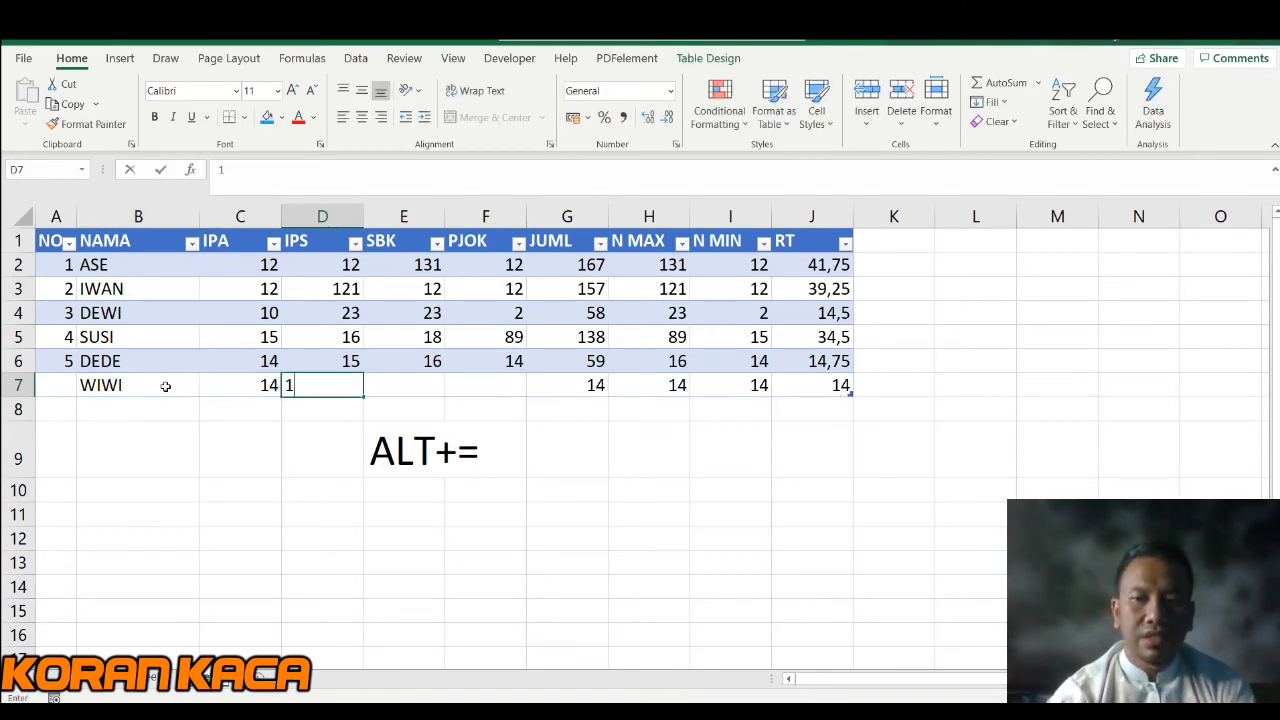
{"action": "type", "text": "14"}
{"action": "key", "text": "Tab"}
{"action": "type", "text": "12\t1"}
{"action": "key", "text": "Tab"}
Enter 1 as WIWI's JUML and leave the N MAX cell empty
{"action": "type", "text": "1"}
{"action": "key", "text": "Tab"}
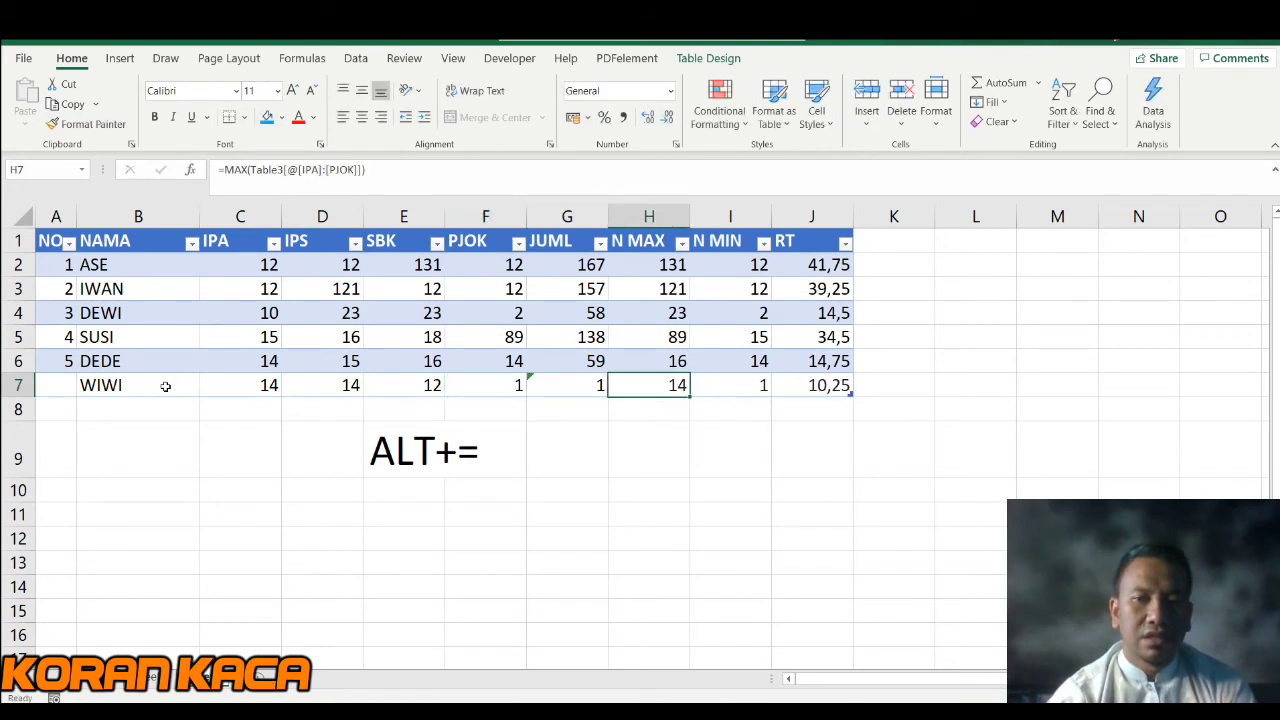
{"action": "type", "text": "1"}
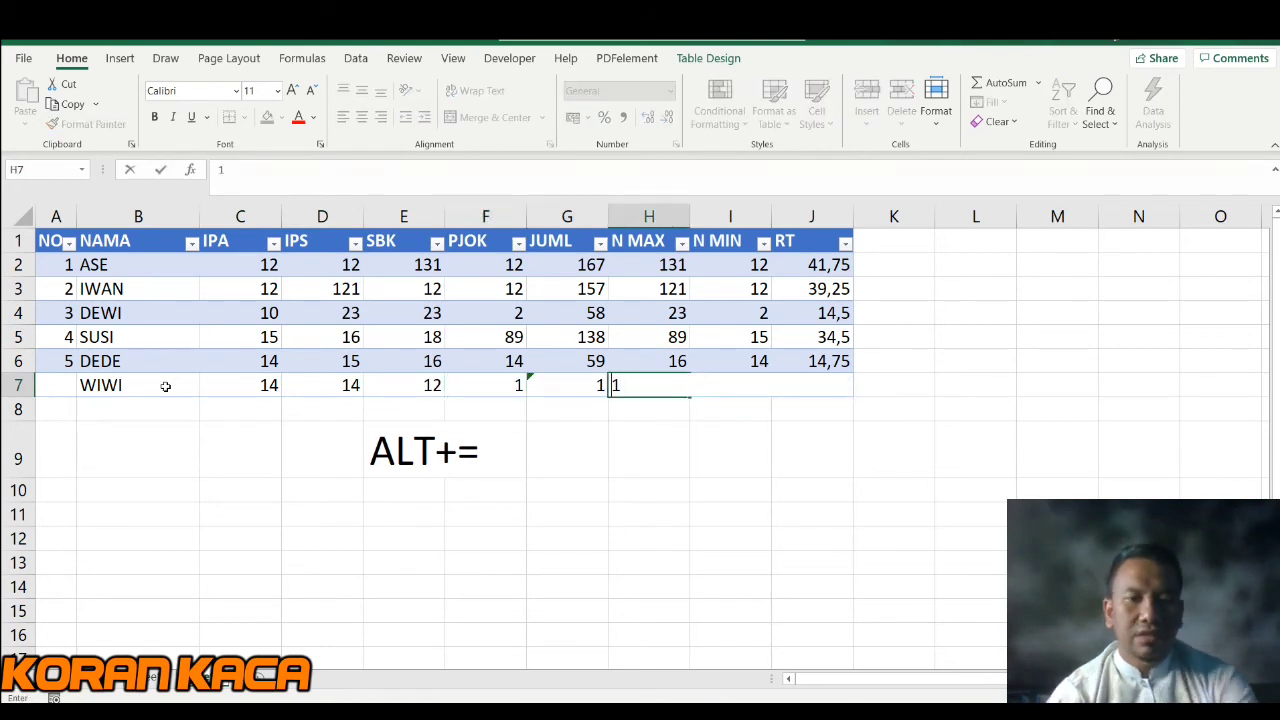
{"action": "key", "text": "BackSpace"}
{"action": "key", "text": "Return"}
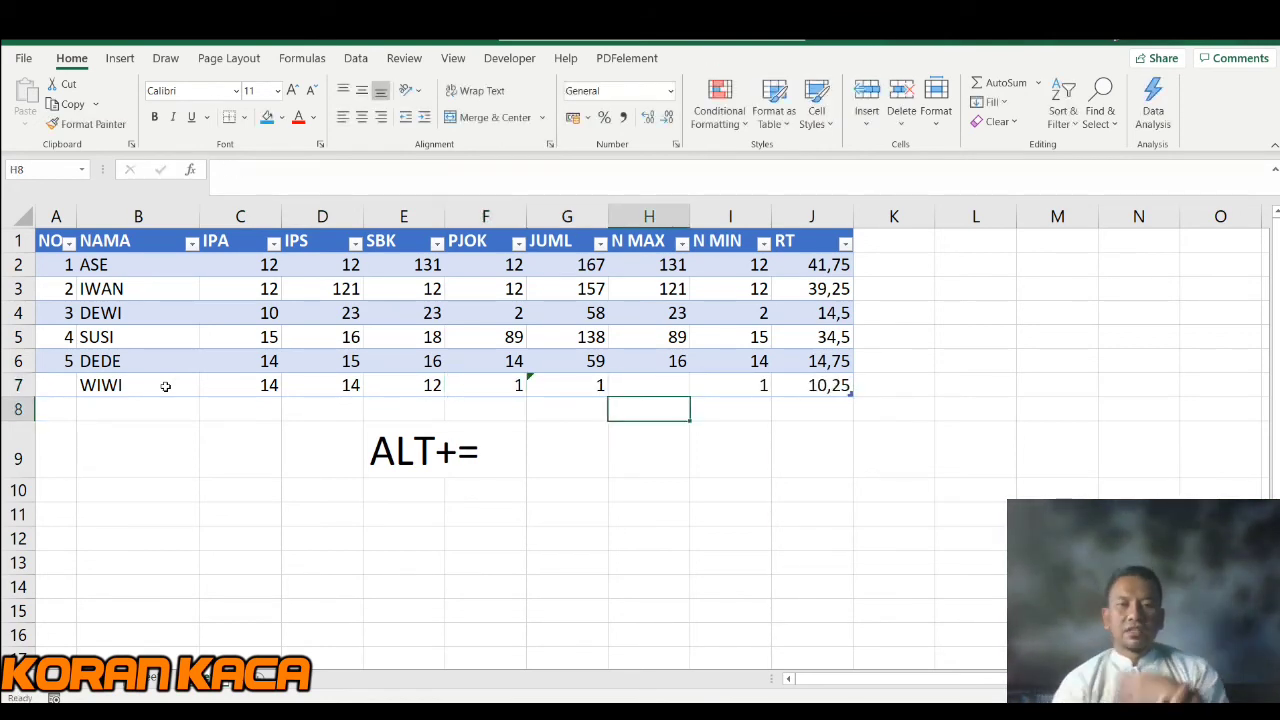